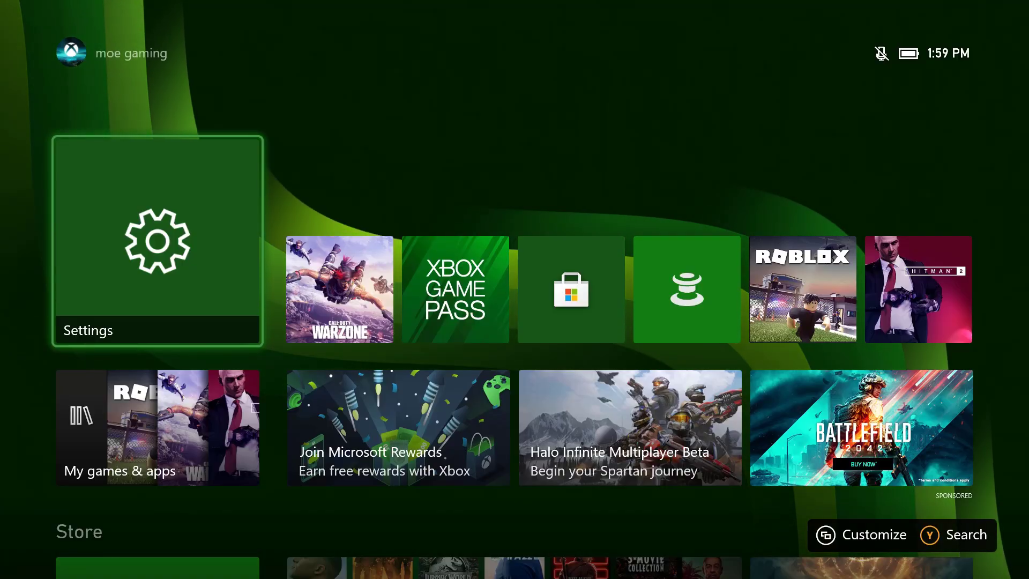
# Open console Settings and go from General through Account to the System category's Updates entry.
pyautogui.press('Right')
pyautogui.press('Left')
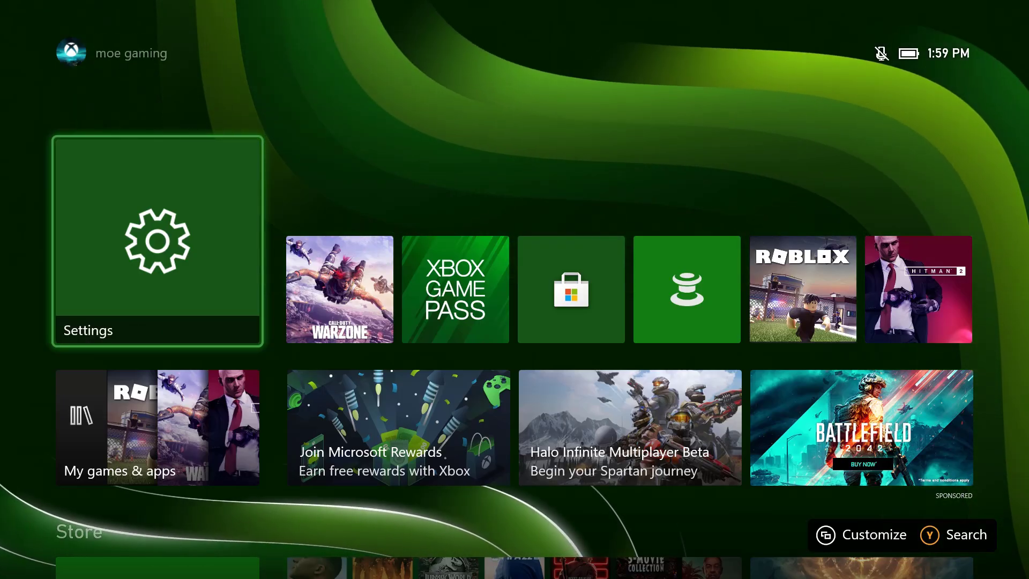
pyautogui.press('Return')
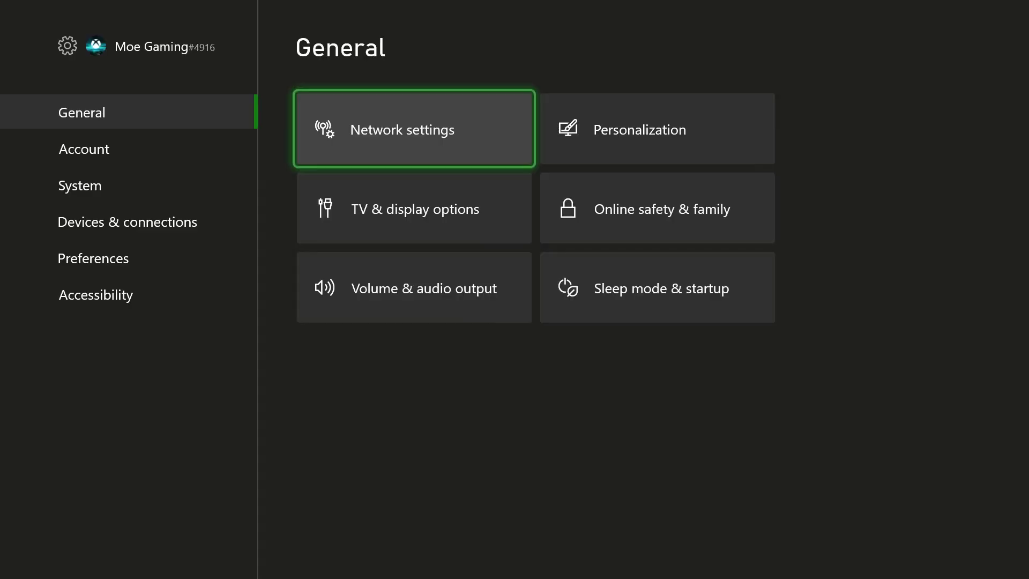
pyautogui.press('Left')
pyautogui.press('Down')
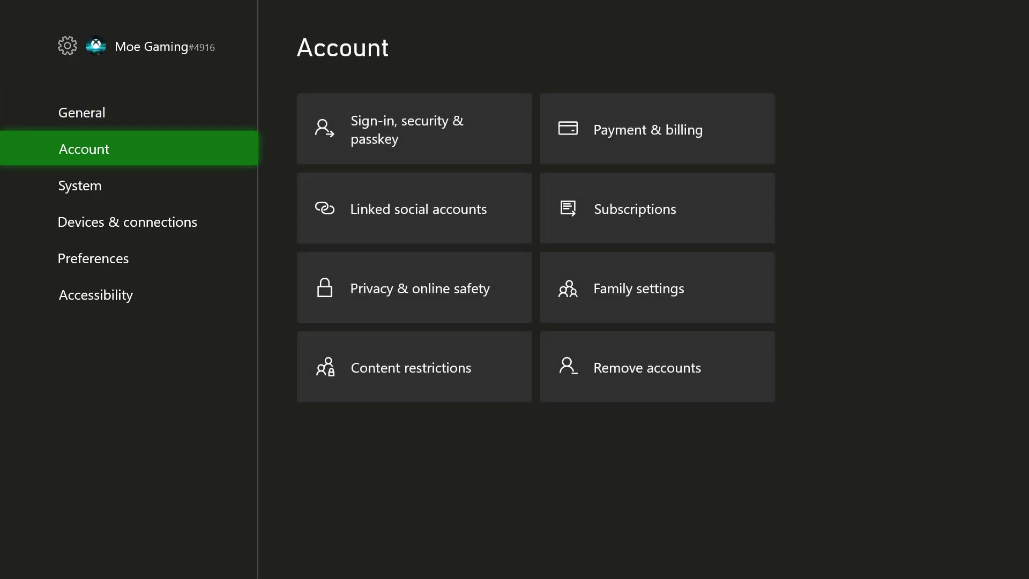
pyautogui.press('Down')
pyautogui.press('Right')
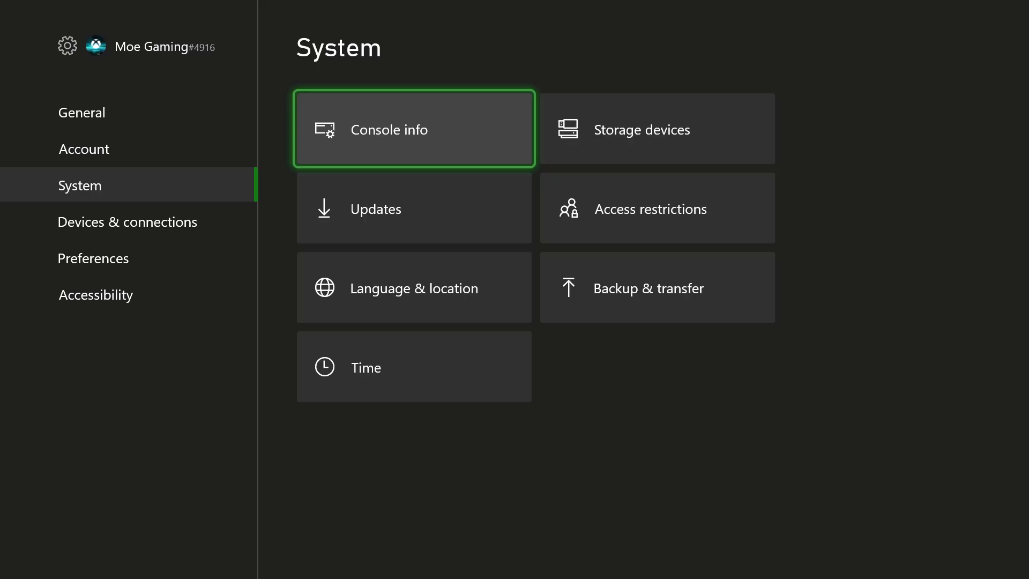
pyautogui.press('Down')
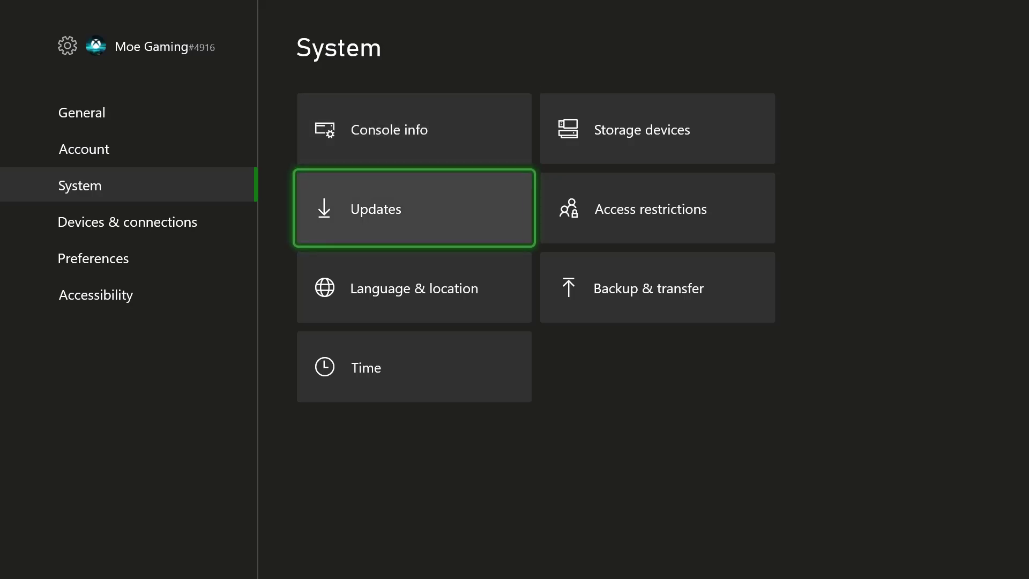
# Turn off both automatic console and game/app updates, then turn them back on.
pyautogui.press('Return')
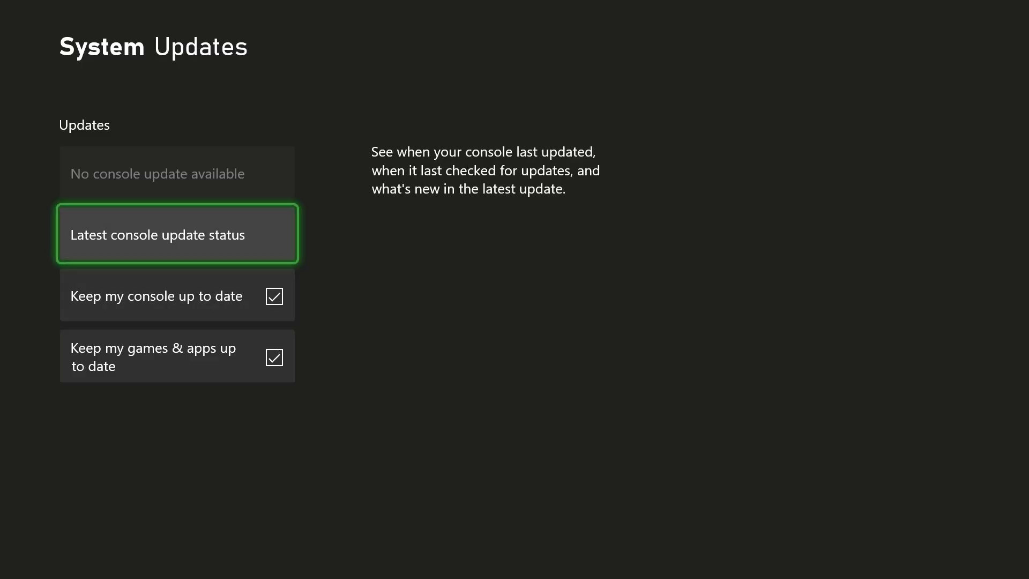
pyautogui.press('Down')
pyautogui.press('Return')
pyautogui.press('Down')
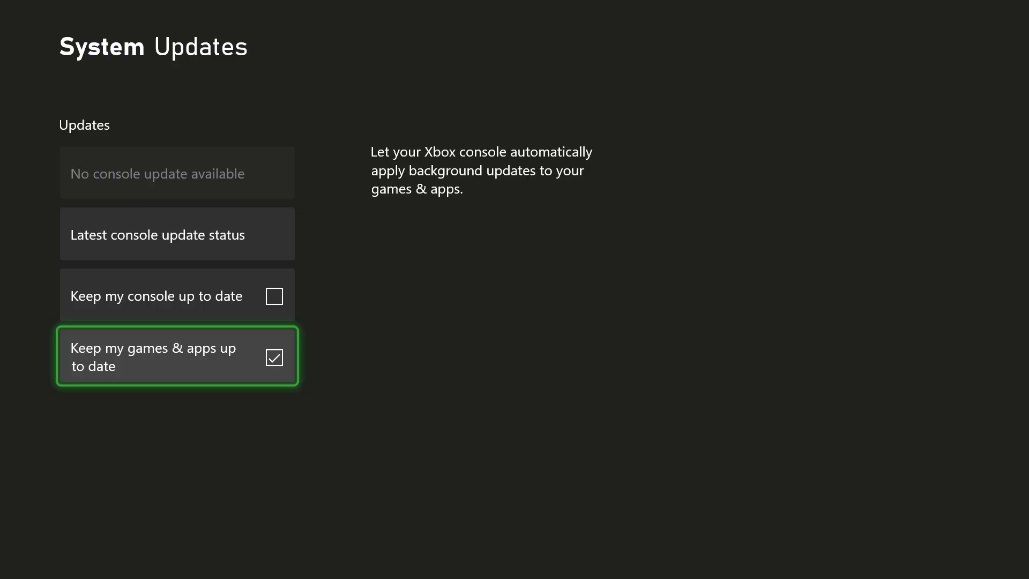
pyautogui.press('Return')
pyautogui.press('Return')
pyautogui.press('Up')
pyautogui.press('Return')
pyautogui.press('Up')
pyautogui.press('Return')
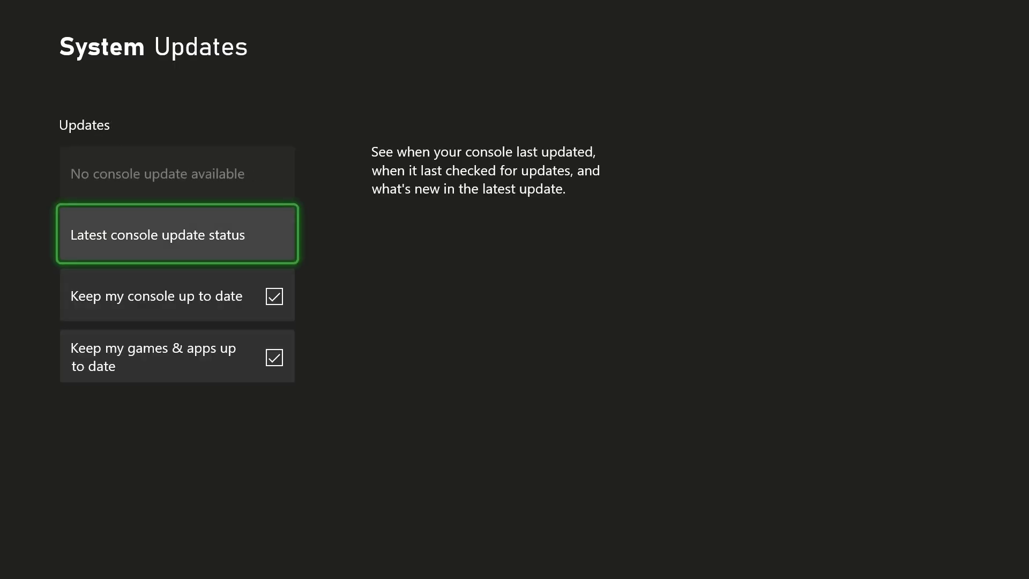
# Return from System through Account to the General category's options.
pyautogui.press('Escape')
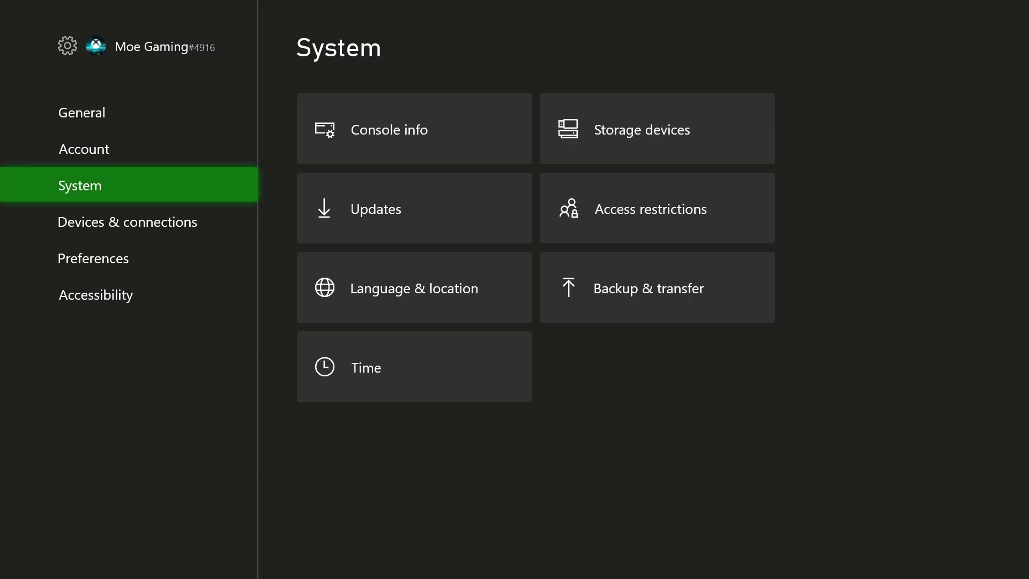
pyautogui.press('Up')
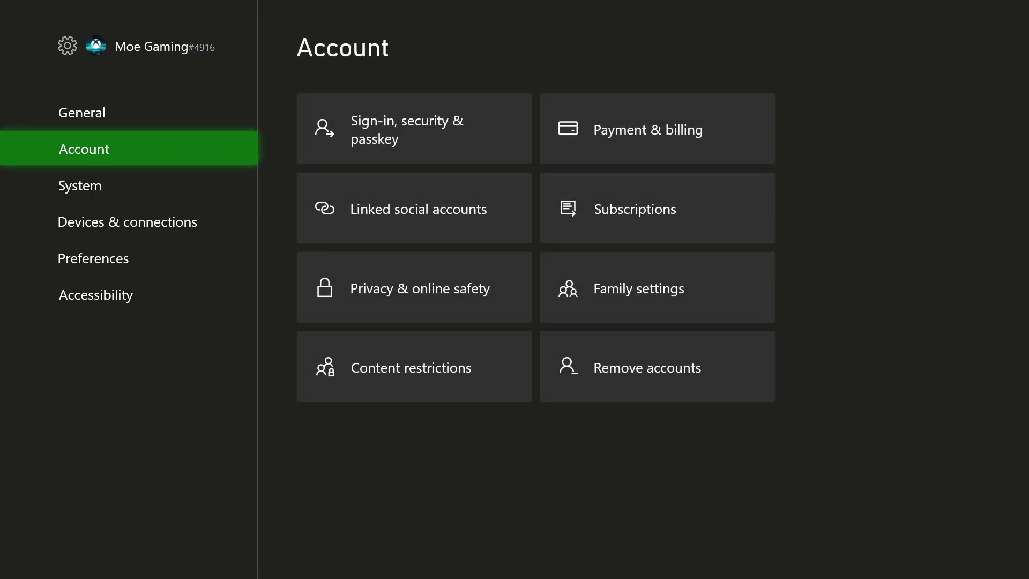
pyautogui.press('Up')
pyautogui.press('Right')
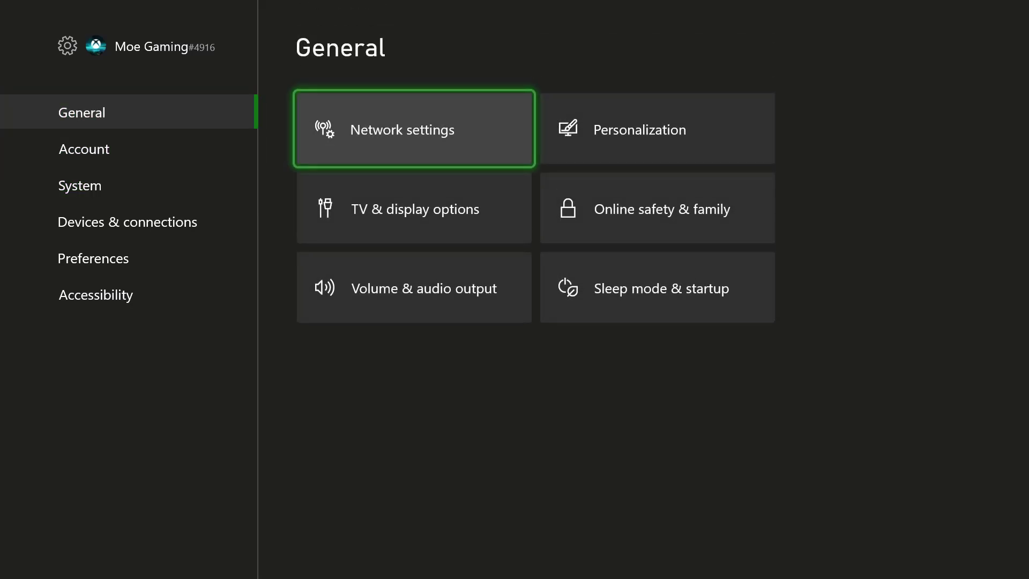
# Go through Network settings and Advanced settings to the IPv4 DNS settings.
pyautogui.press('Return')
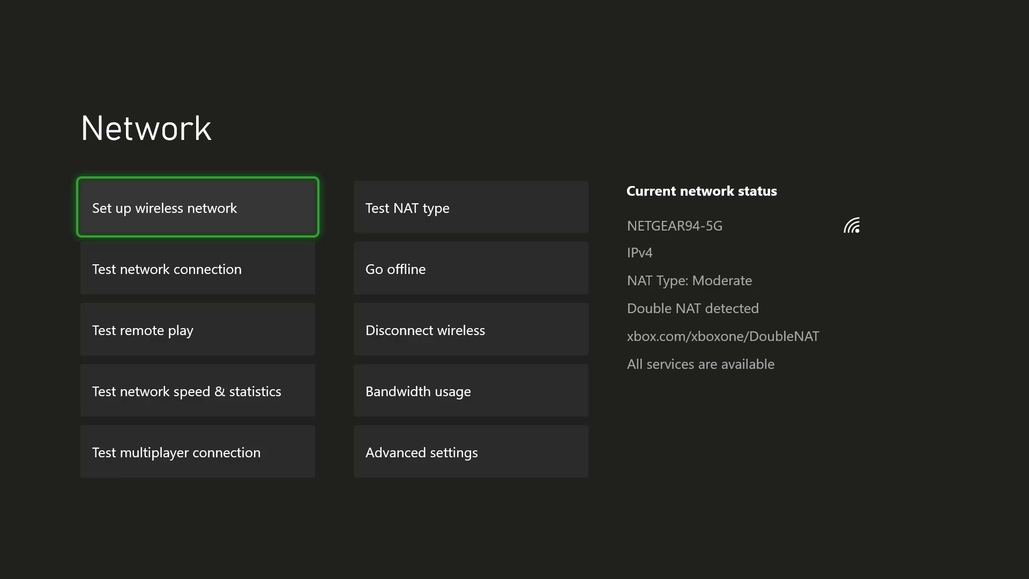
pyautogui.press('Down')
pyautogui.press('Down')
pyautogui.press('Down')
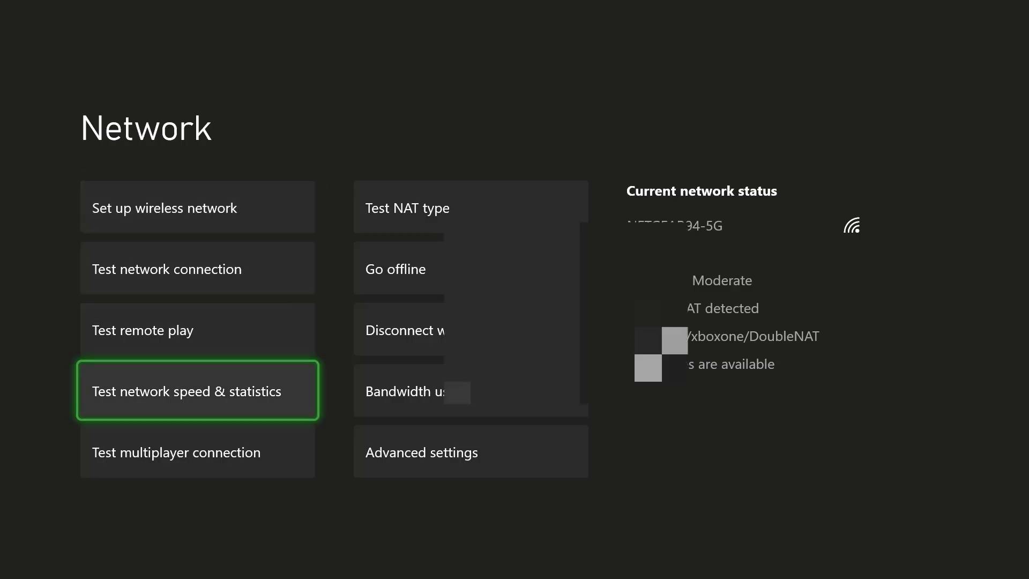
pyautogui.press('Right')
pyautogui.press('Return')
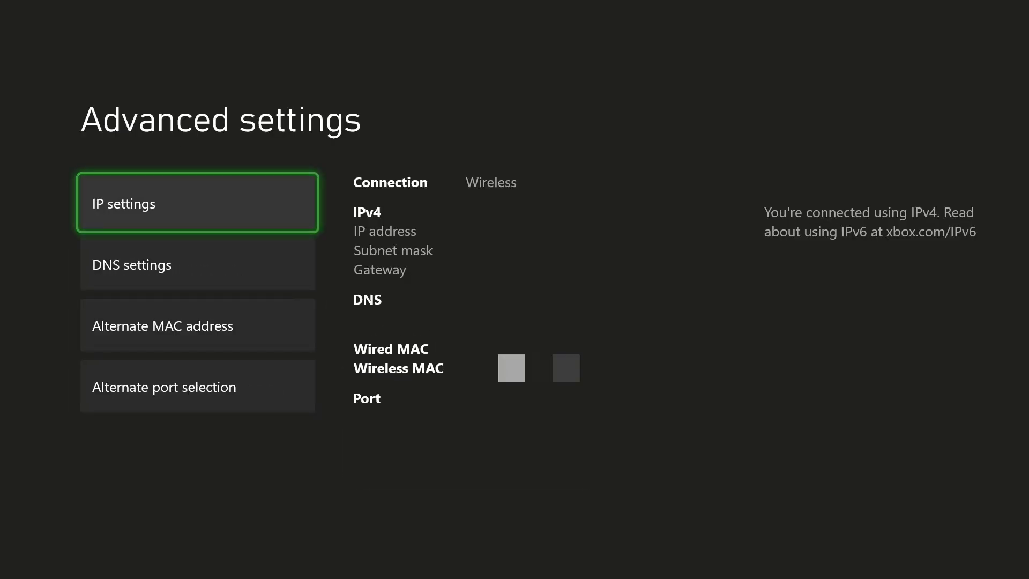
pyautogui.press('Down')
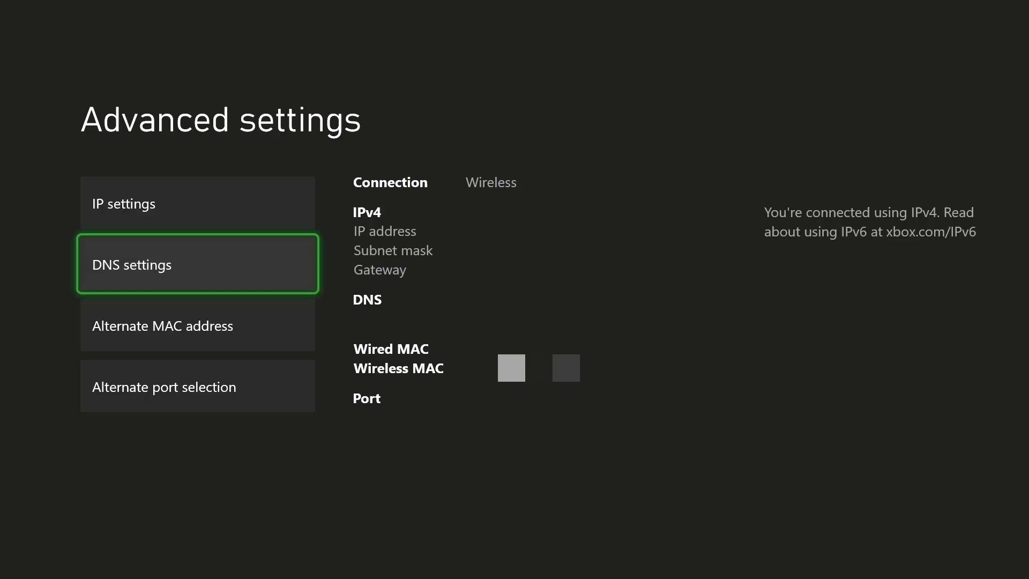
pyautogui.press('Return')
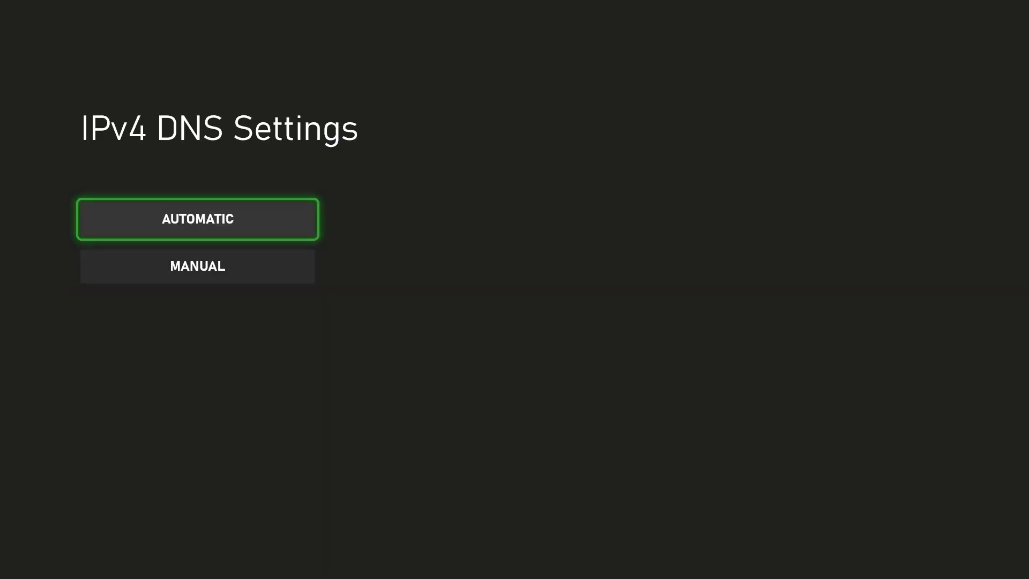
# Choose manual DNS with primary 8.8.8.8 and secondary 8.4.4.8, and save.
pyautogui.press('Down')
pyautogui.press('Return')
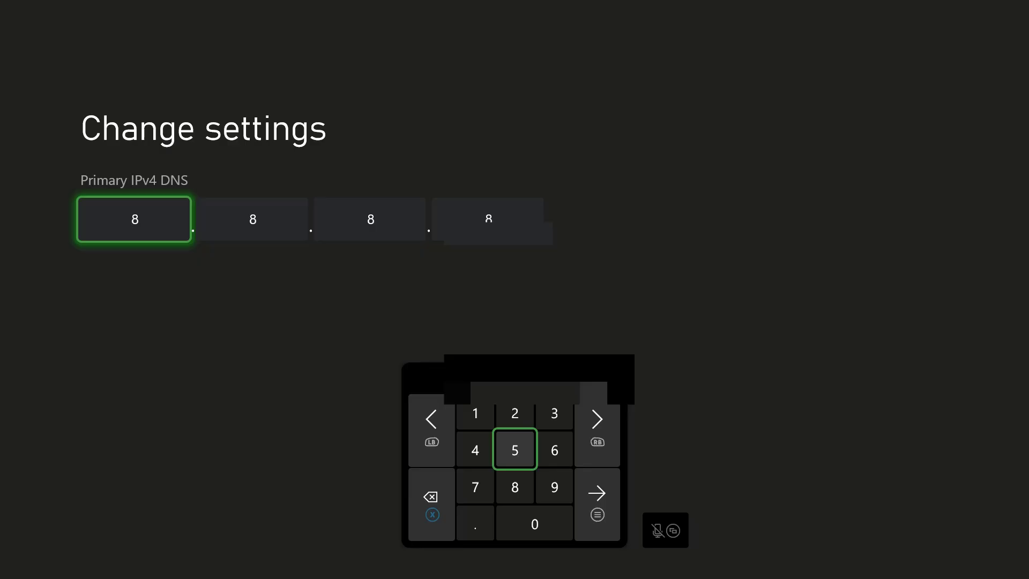
pyautogui.press('Return')
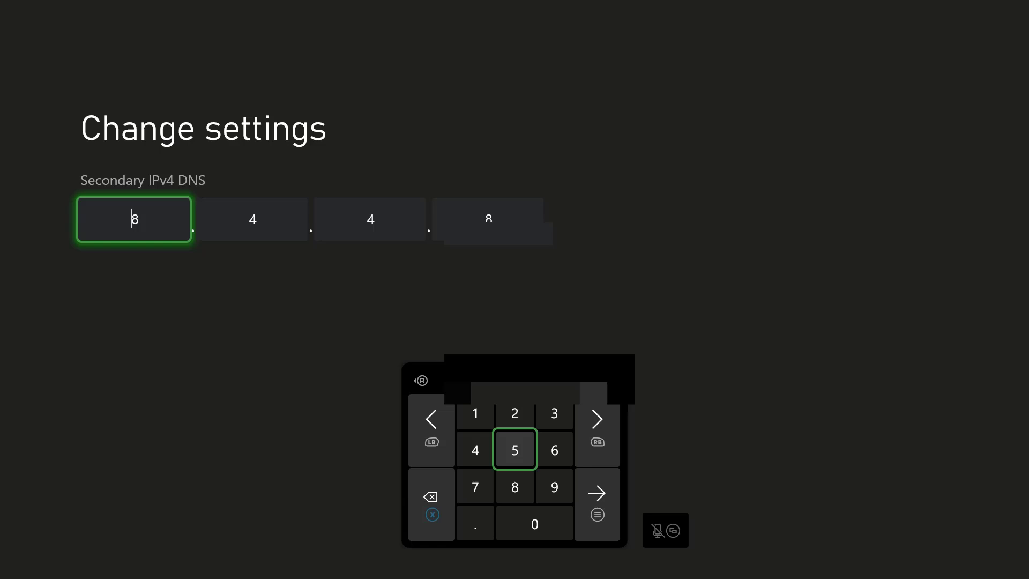
pyautogui.press('Return')
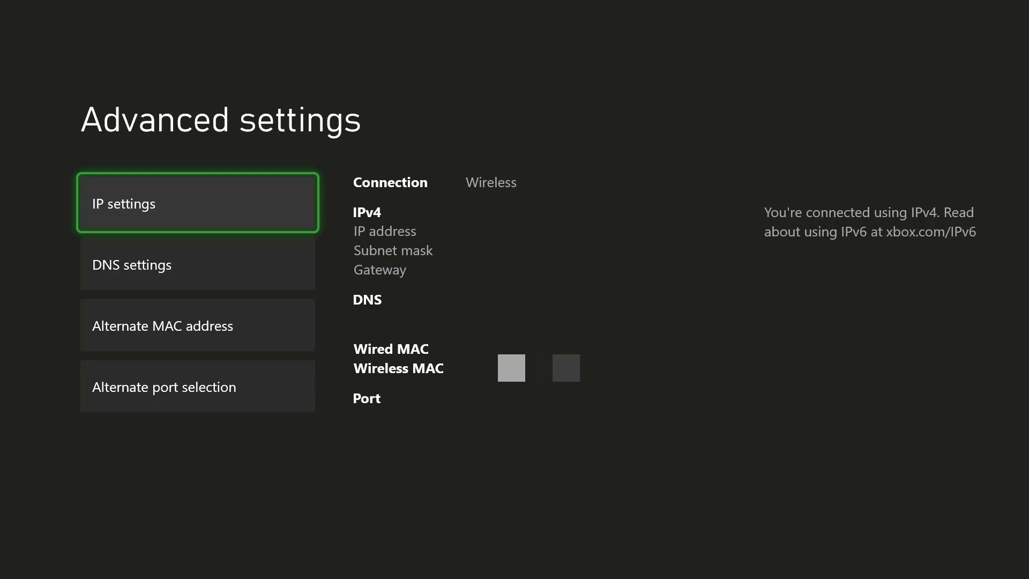
# Back out of Advanced settings to apply the new DNS and run the connection test.
pyautogui.press('Escape')
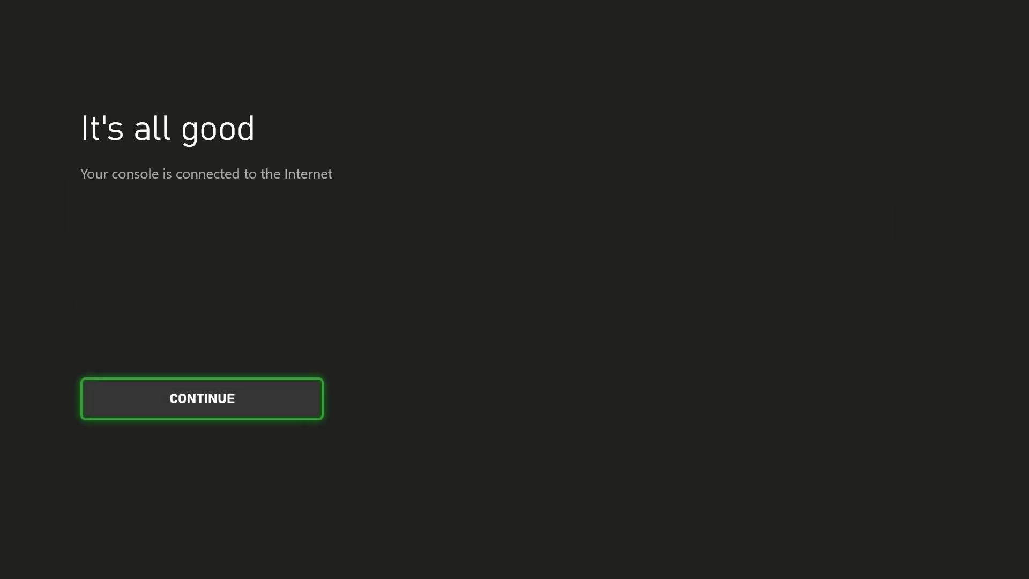